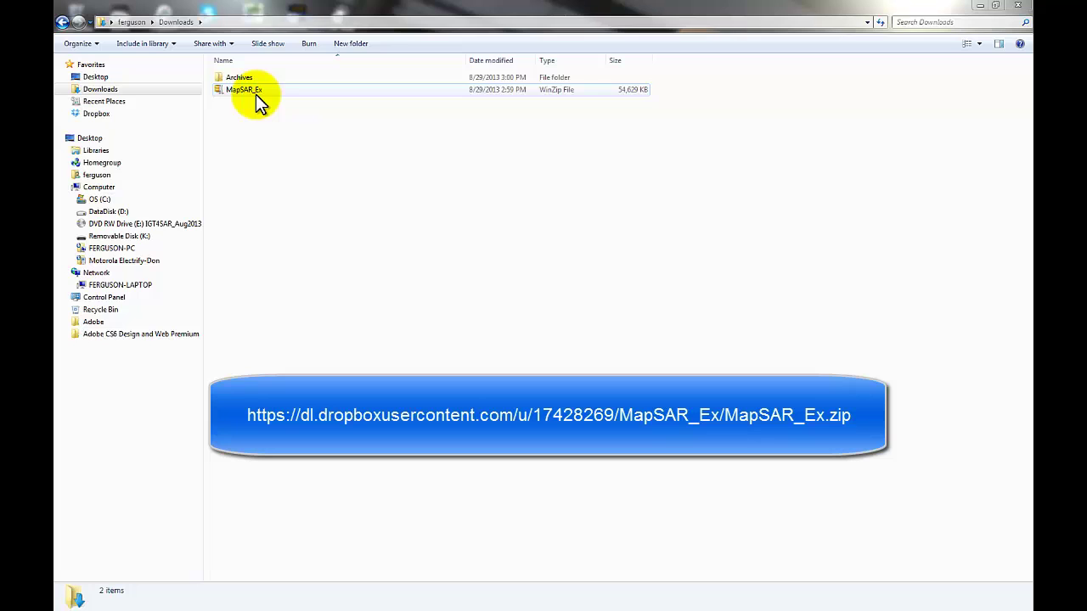
# Check the WinZip extract options for MapSAR_Ex.zip, then go to the OS (C:) drive
pyautogui.rightClick(256, 94)
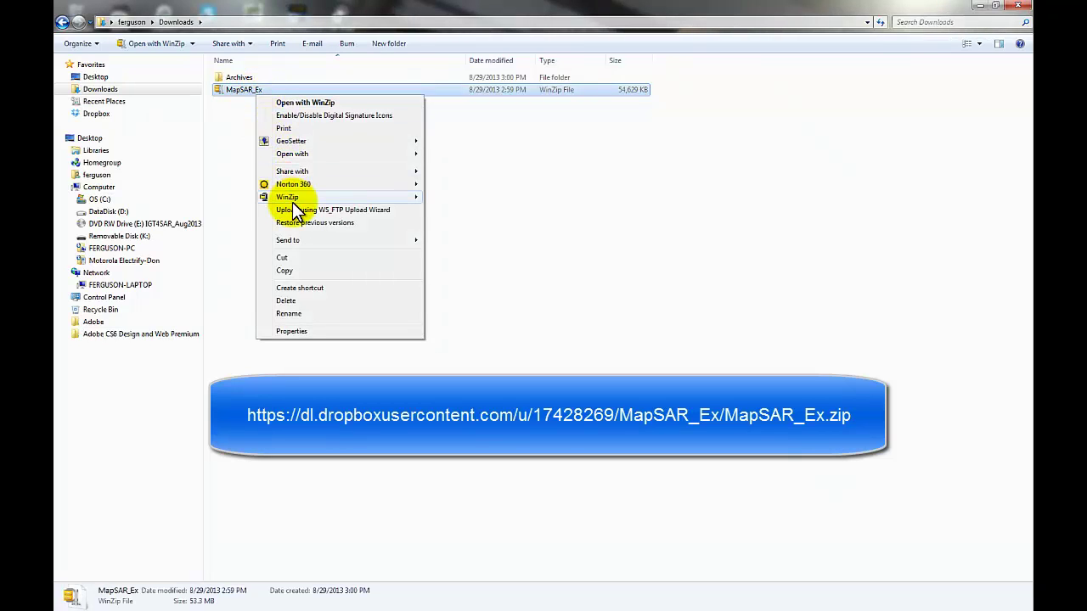
pyautogui.moveTo(292, 203)
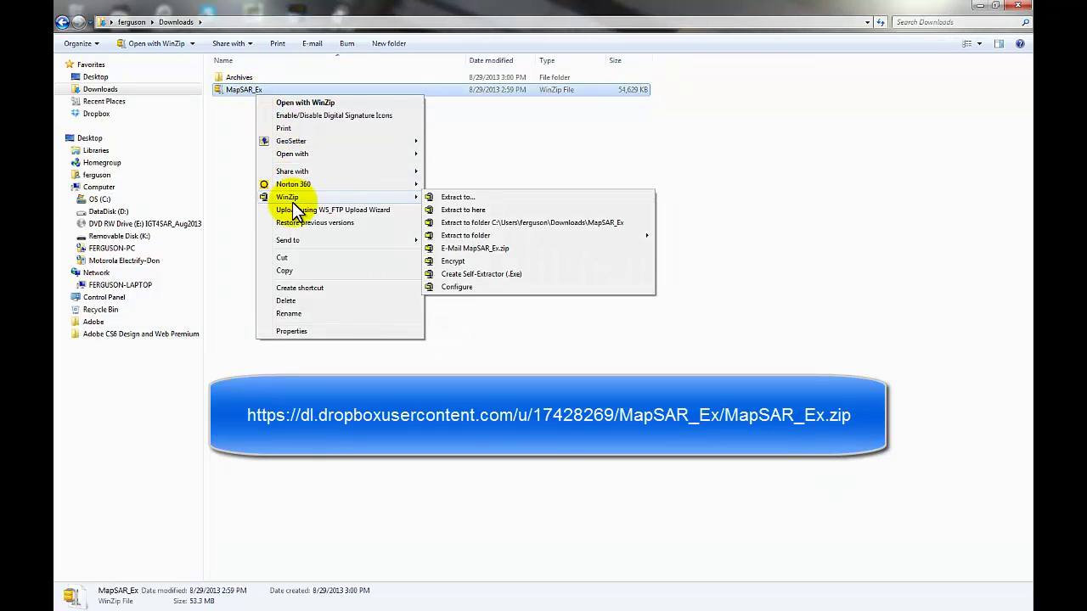
pyautogui.click(100, 201)
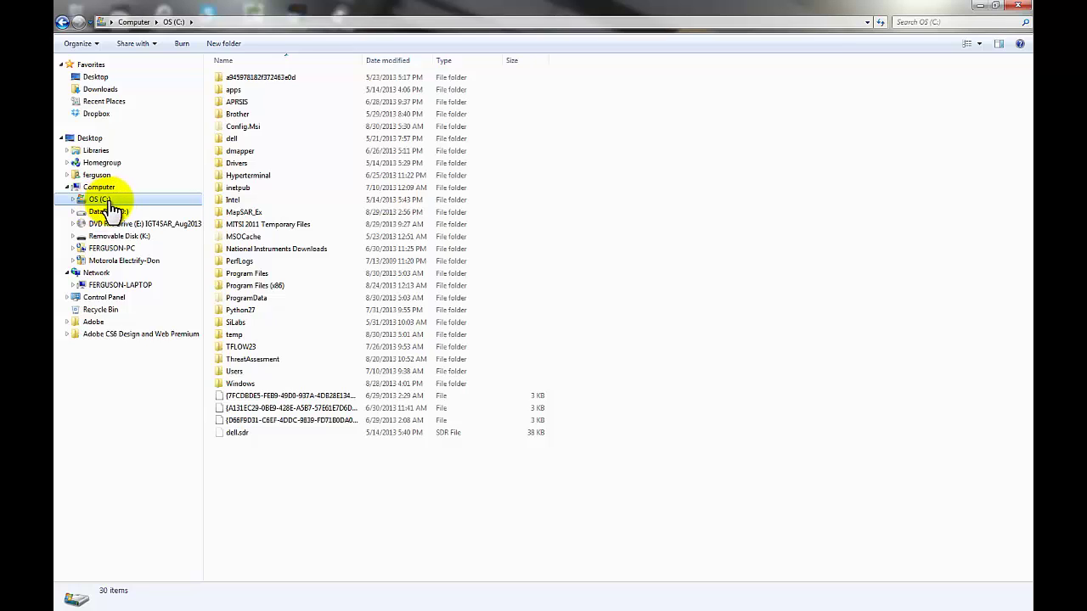
# Open the MapSAR_Ex folder on C: and launch the MapSAR_Ex_Setup PDF in Acrobat
pyautogui.doubleClick(252, 212)
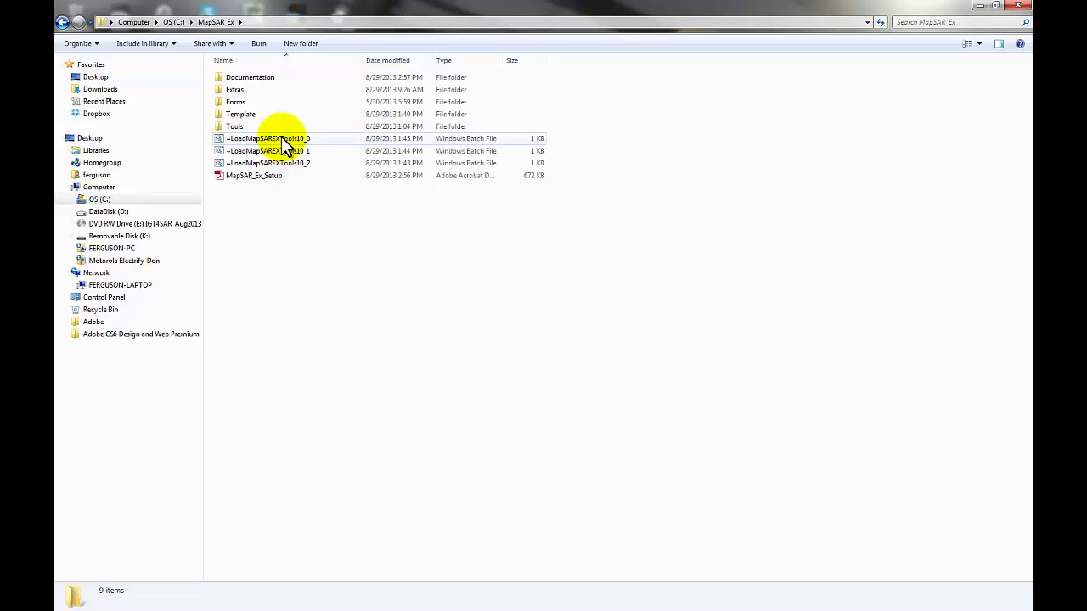
pyautogui.click(249, 178)
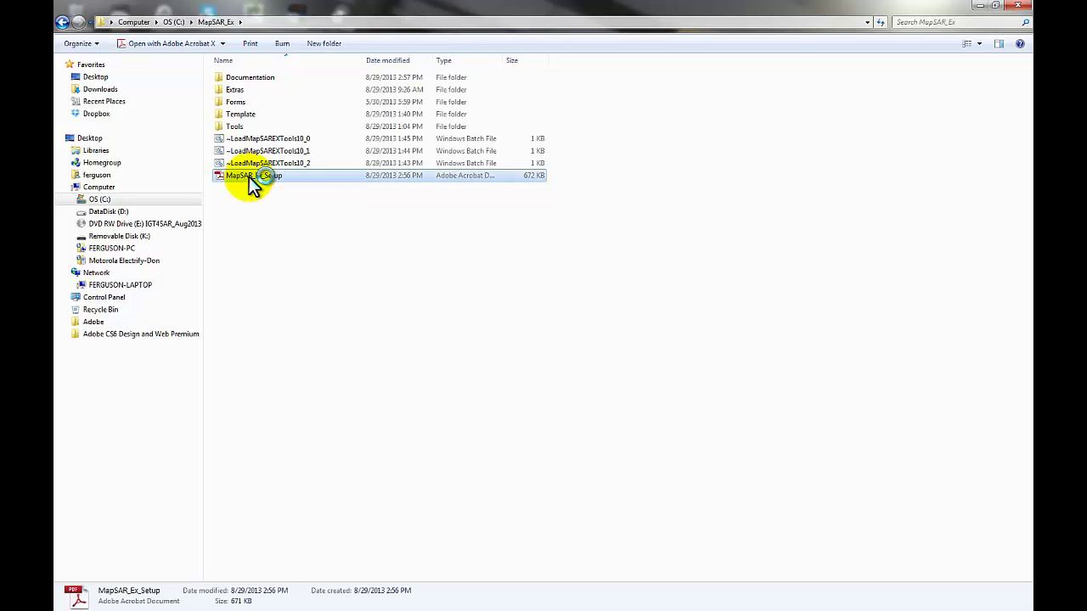
pyautogui.doubleClick(249, 177)
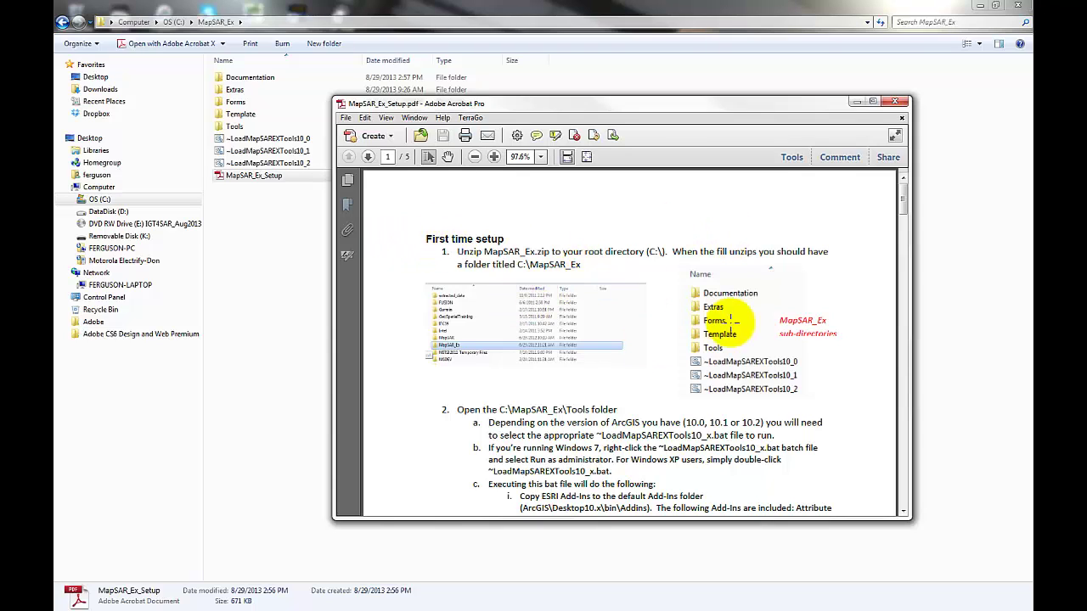
# Read through the PDF's First time setup section, then close Acrobat
pyautogui.scroll(-2, 653, 327)
pyautogui.scroll(2, 652, 327)
pyautogui.scroll(-3, 653, 327)
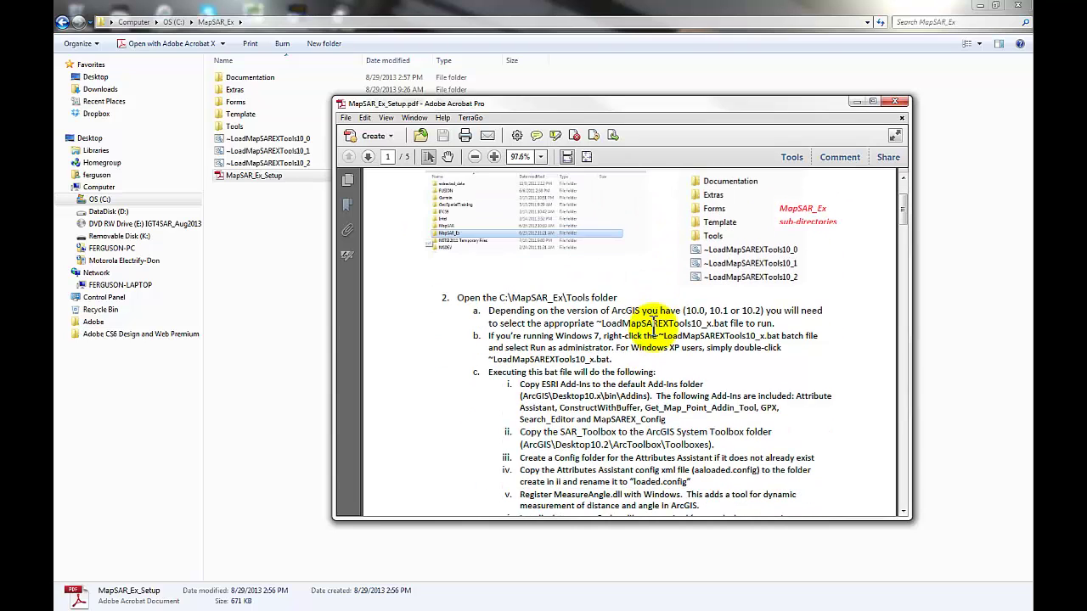
pyautogui.click(895, 102)
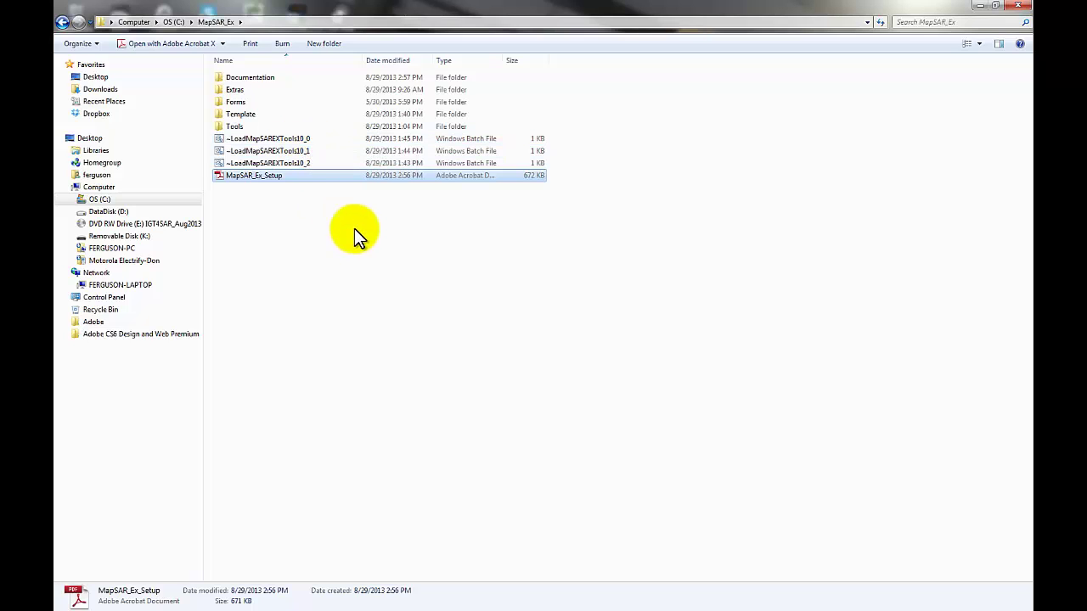
# Open ~LoadMapSAREXTools10_2 in Notepad with Edit and move the window fully on-screen
pyautogui.click(294, 167)
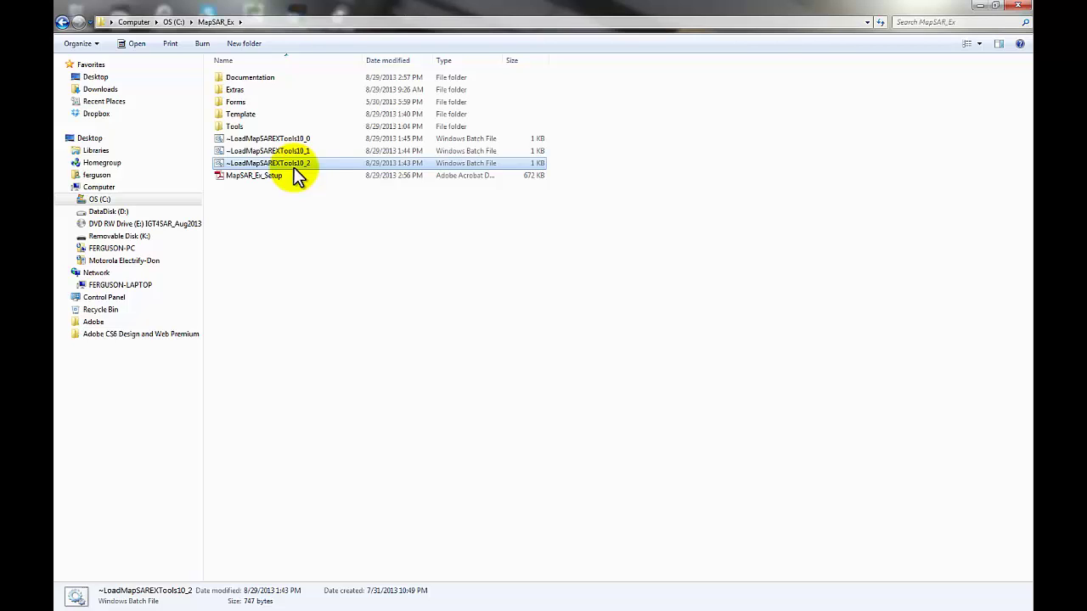
pyautogui.rightClick(309, 164)
pyautogui.click(340, 193)
pyautogui.moveTo(673, 262); pyautogui.dragTo(342, 205)
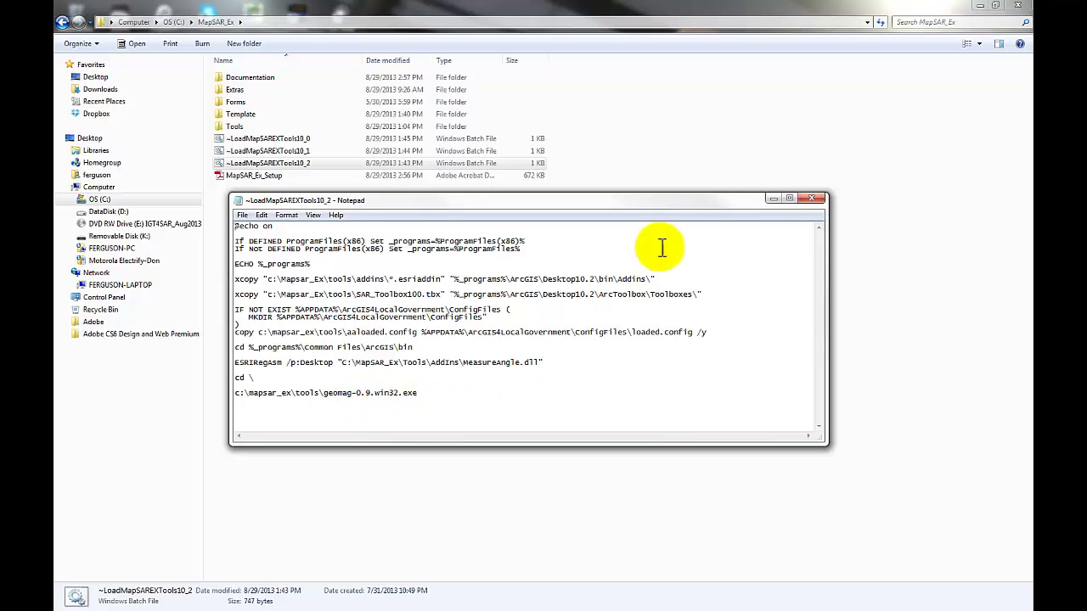
# Close Notepad and run ~LoadMapSAREXTools10_2 as administrator from its context menu
pyautogui.click(816, 200)
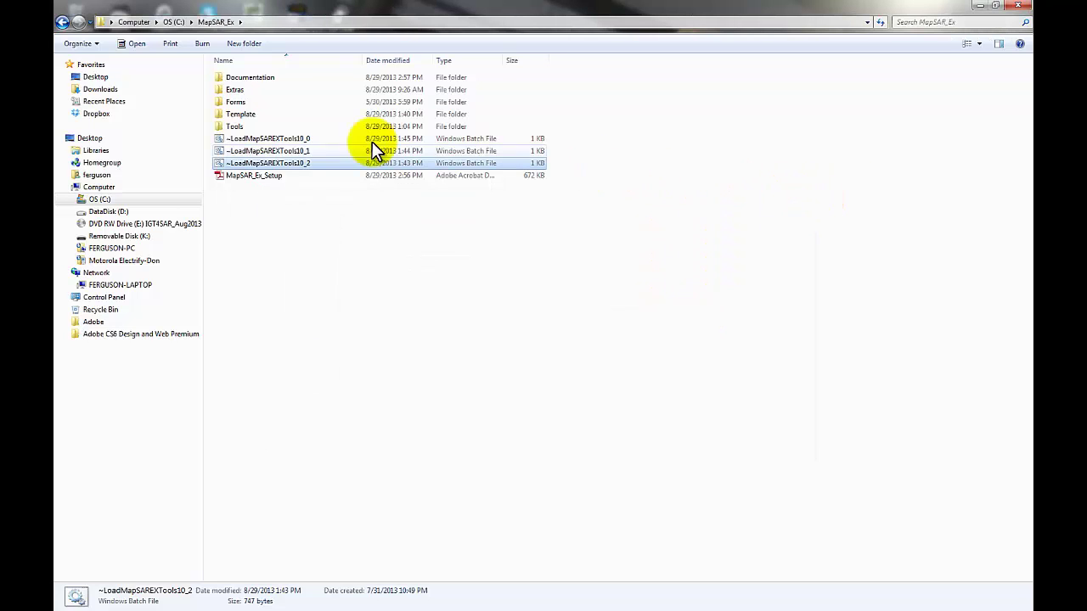
pyautogui.rightClick(303, 161)
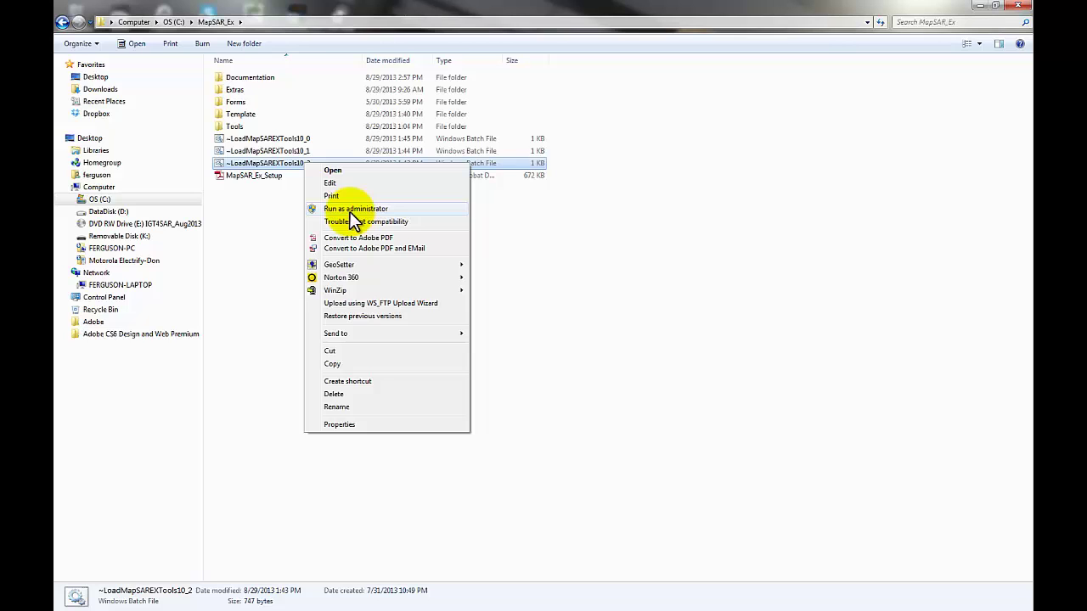
pyautogui.click(269, 224)
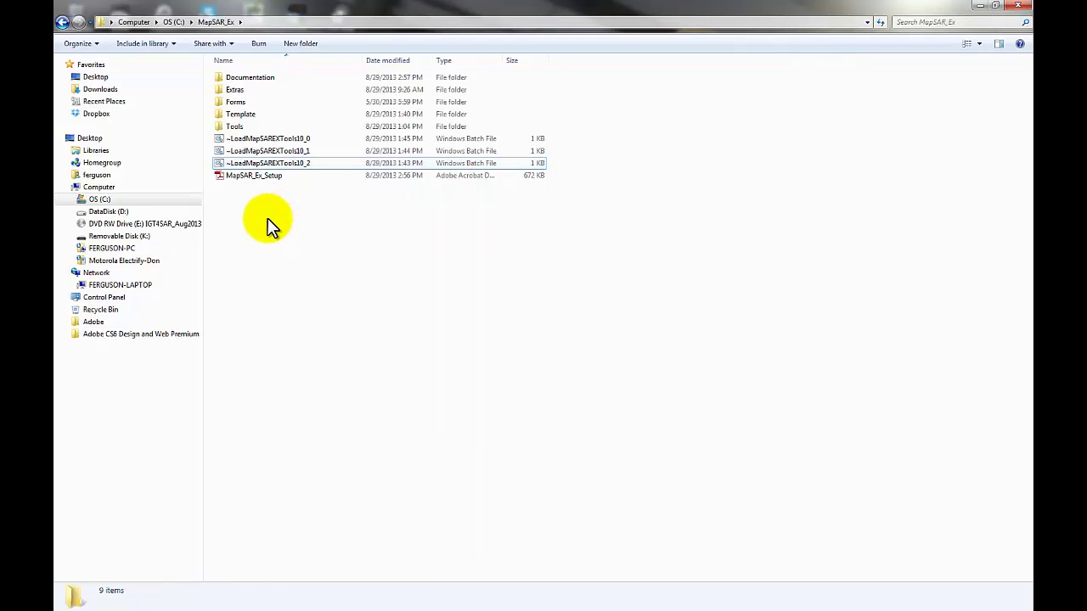
pyautogui.rightClick(289, 163)
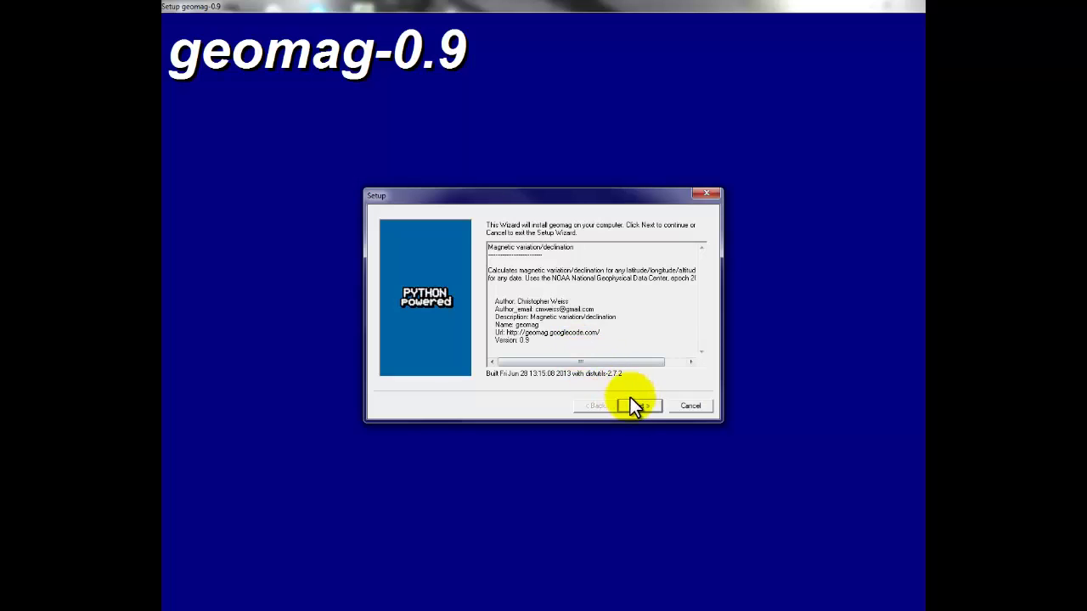
# Acknowledge the Esri Registration Utility's 'Registration succeeded' message for MeasureAngle
pyautogui.click(637, 405)
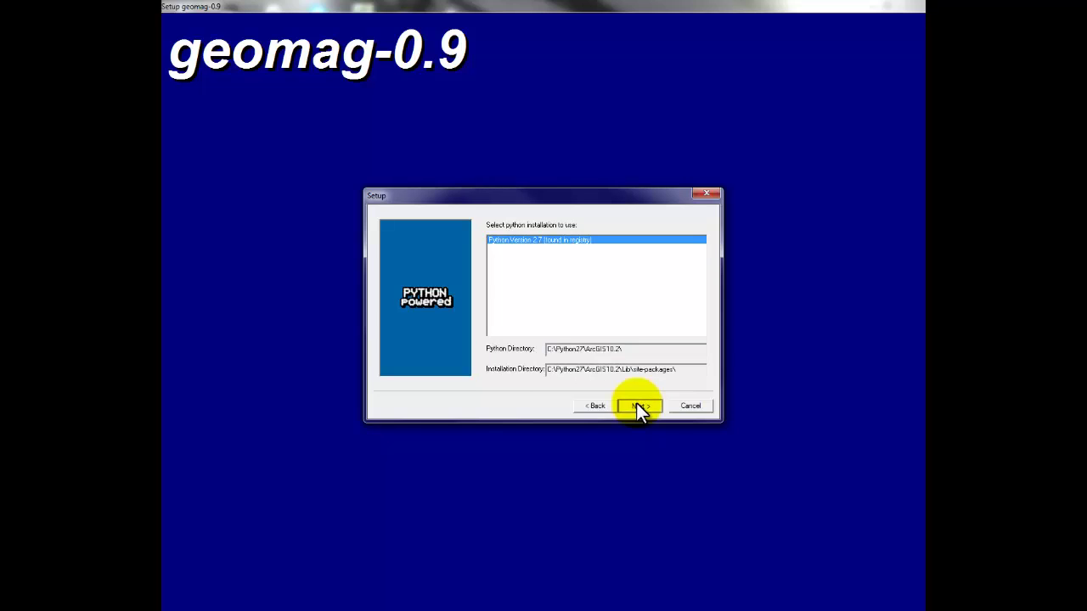
# Install geomag-0.9 into C:\Python27\ArcGIS10.2 site-packages and finish the wizard
pyautogui.click(637, 405)
pyautogui.click(637, 405)
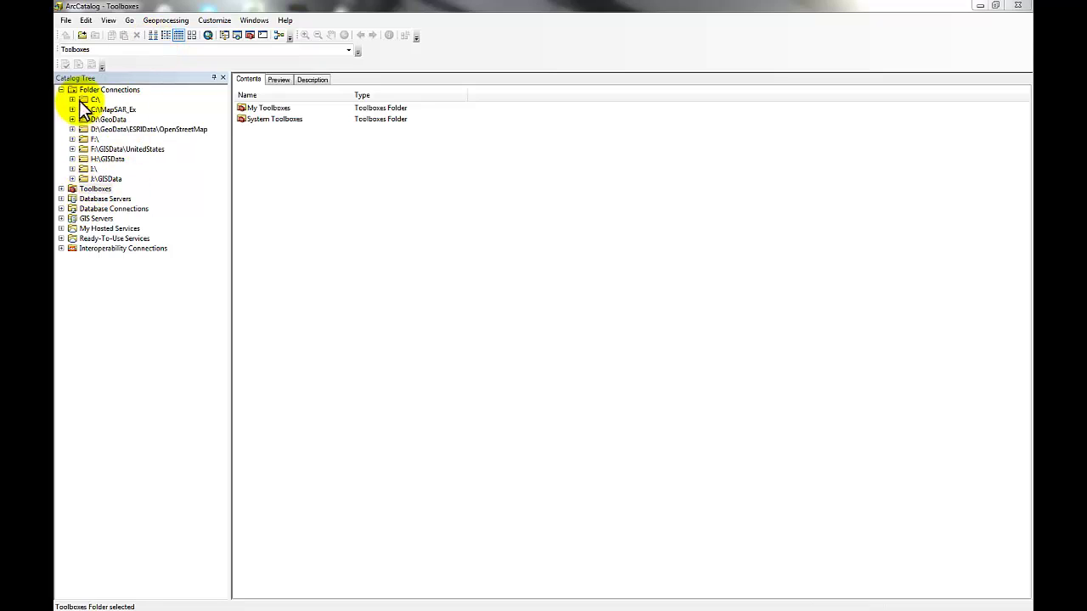
# Expand Toolboxes > System Toolboxes > SAR_Toolbox100.tbx and select Create New Incident
pyautogui.click(61, 189)
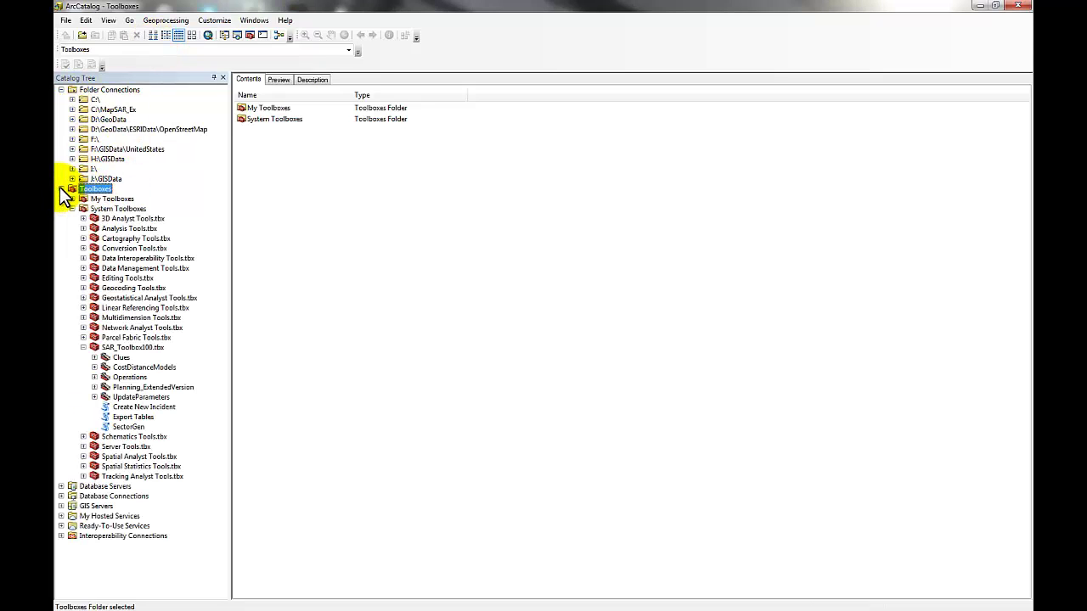
pyautogui.click(83, 347)
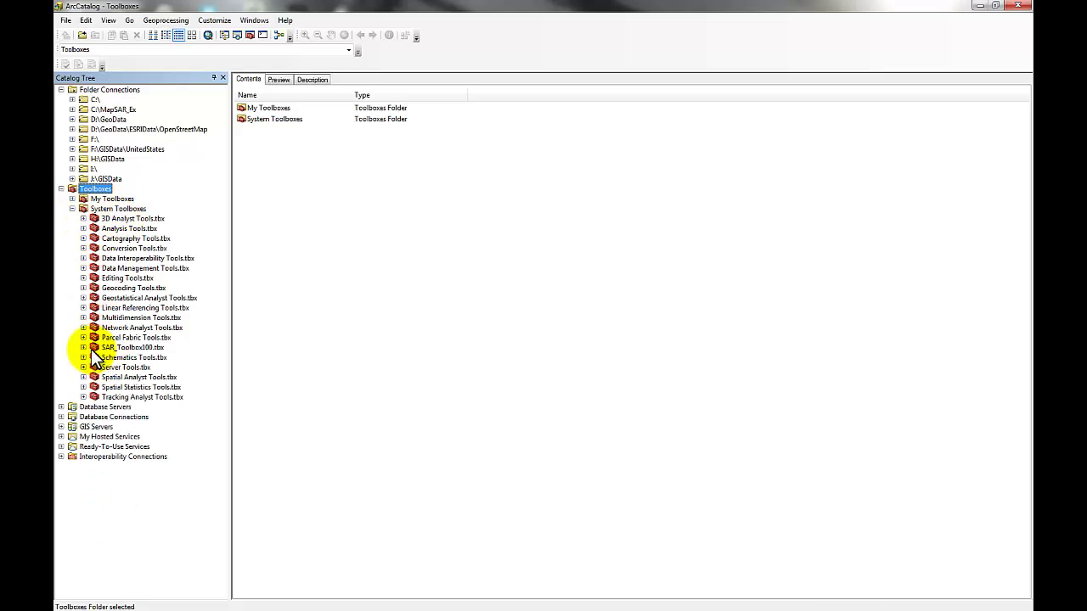
pyautogui.click(115, 347)
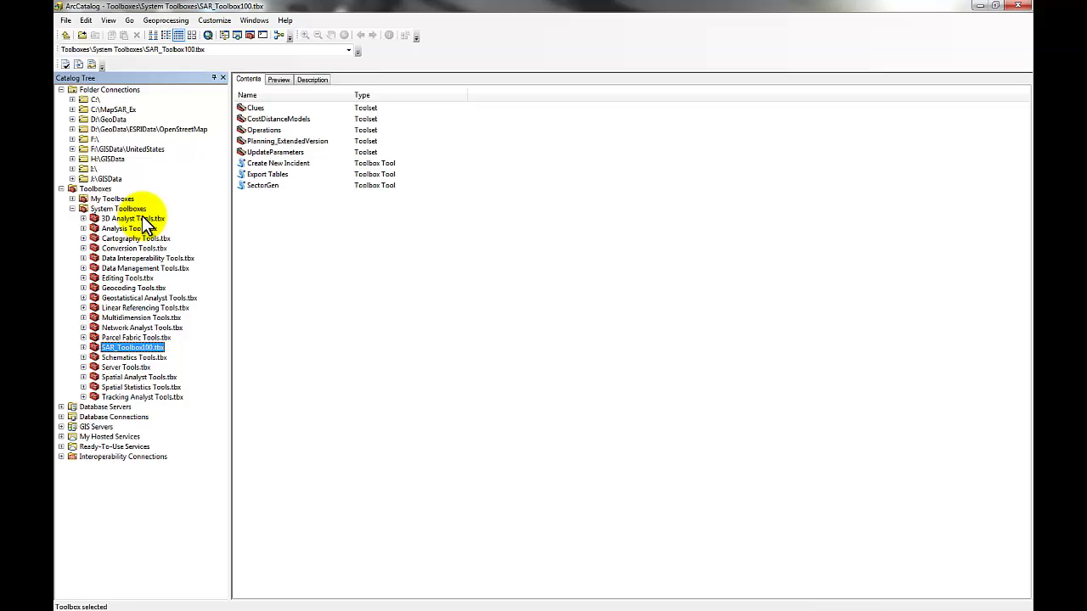
pyautogui.click(84, 347)
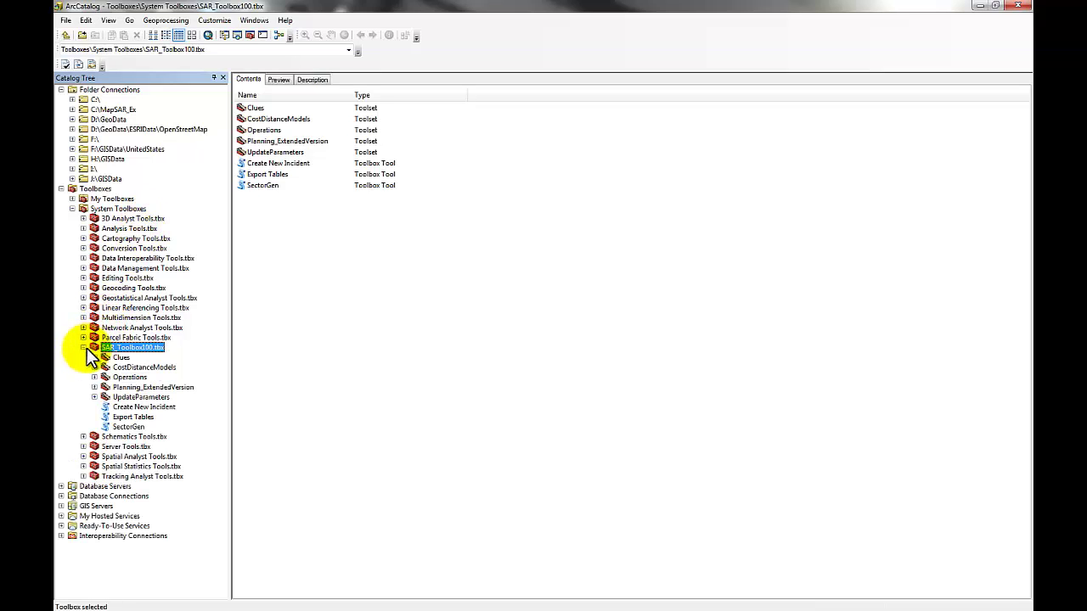
pyautogui.click(163, 409)
# Launch Create New Incident, set Target Folder to D:\GeoData\Searches\TestCase, and open Spatial Reference Properties
pyautogui.doubleClick(168, 407)
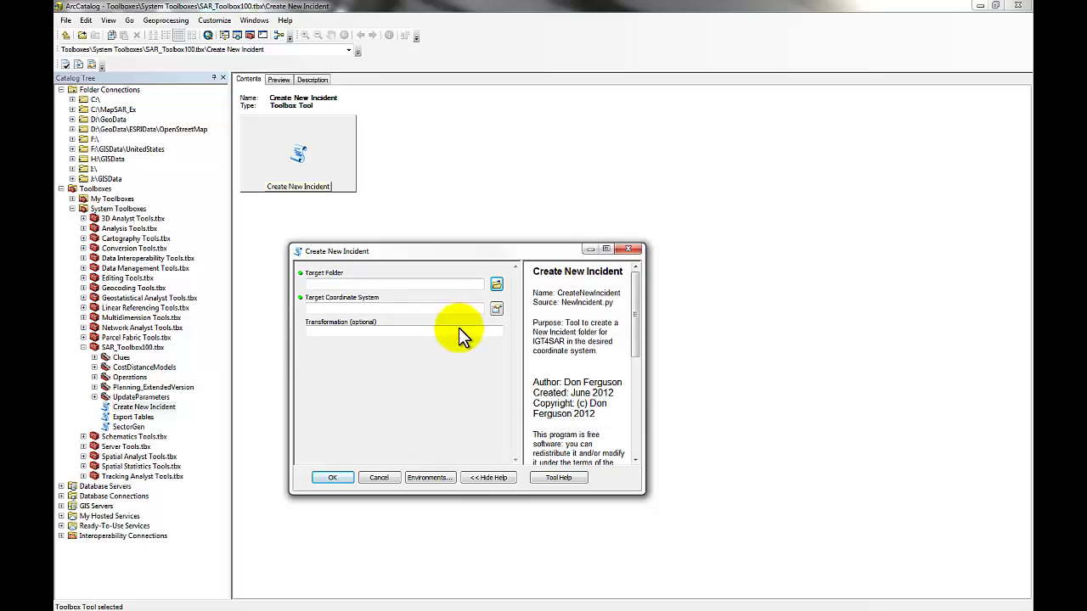
pyautogui.click(496, 284)
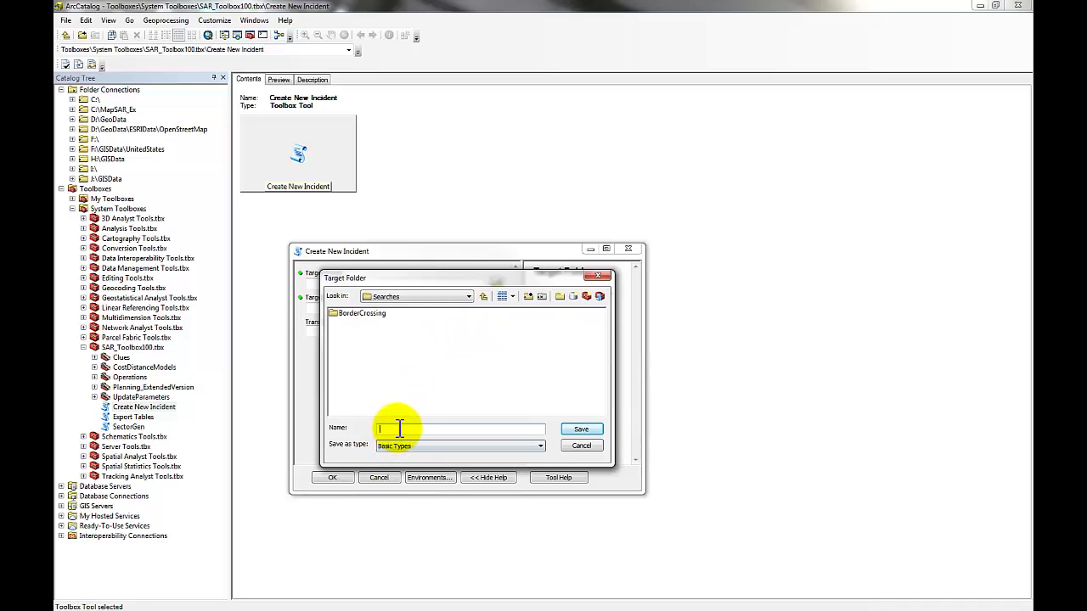
pyautogui.click(469, 295)
pyautogui.click(394, 318)
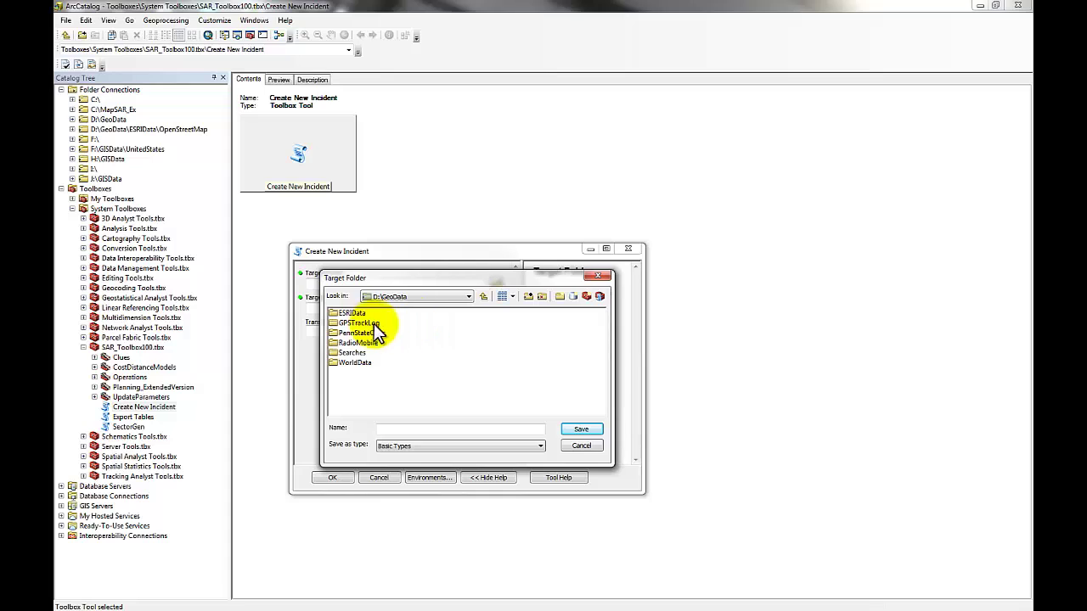
pyautogui.doubleClick(350, 349)
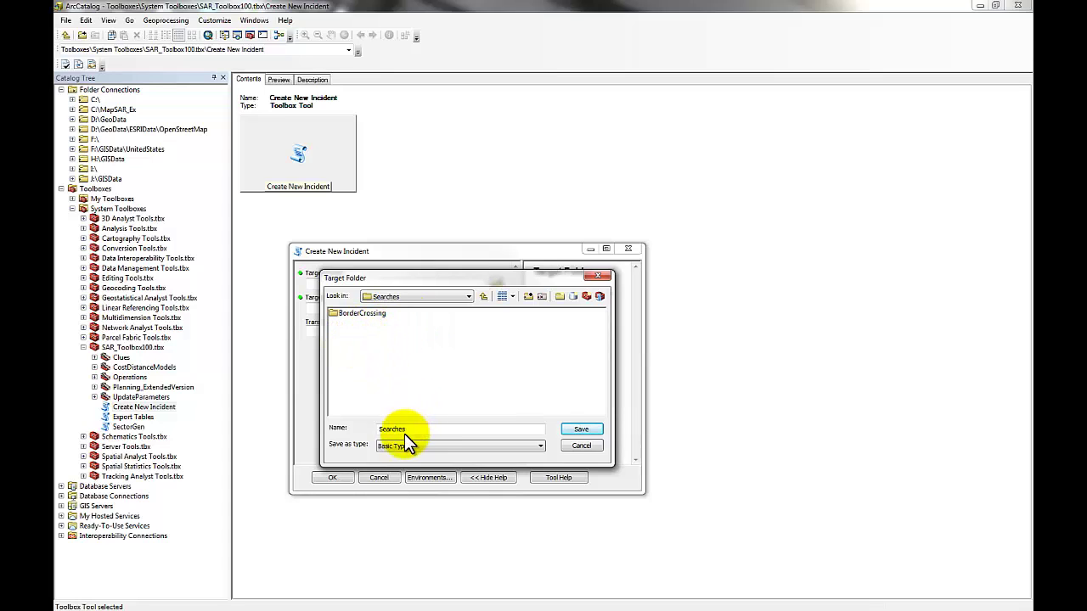
pyautogui.moveTo(414, 430); pyautogui.dragTo(357, 431)
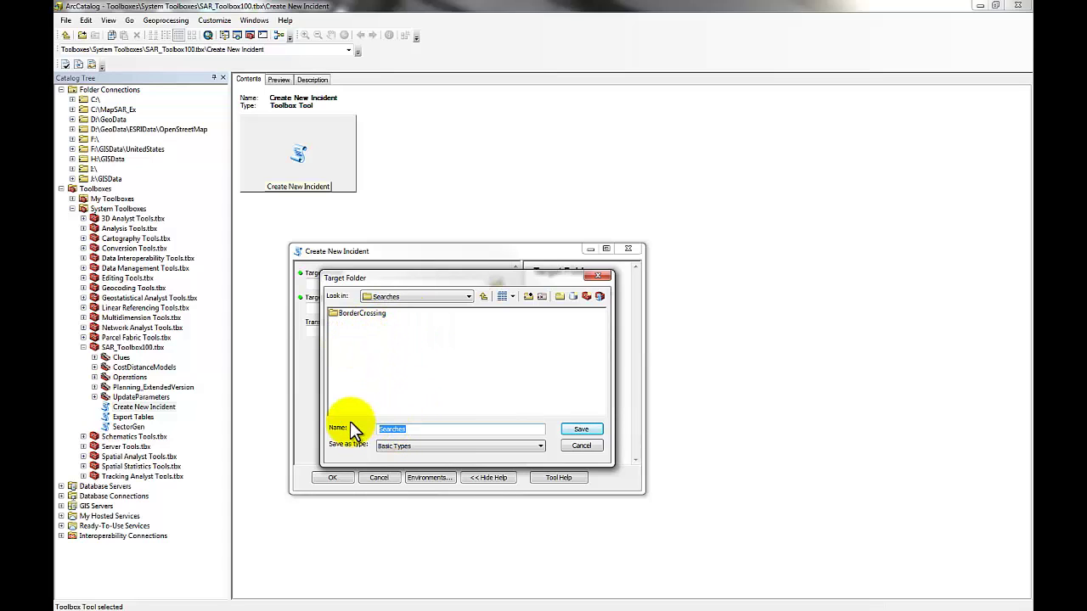
pyautogui.write('TestCase')
pyautogui.click(577, 428)
pyautogui.click(439, 306)
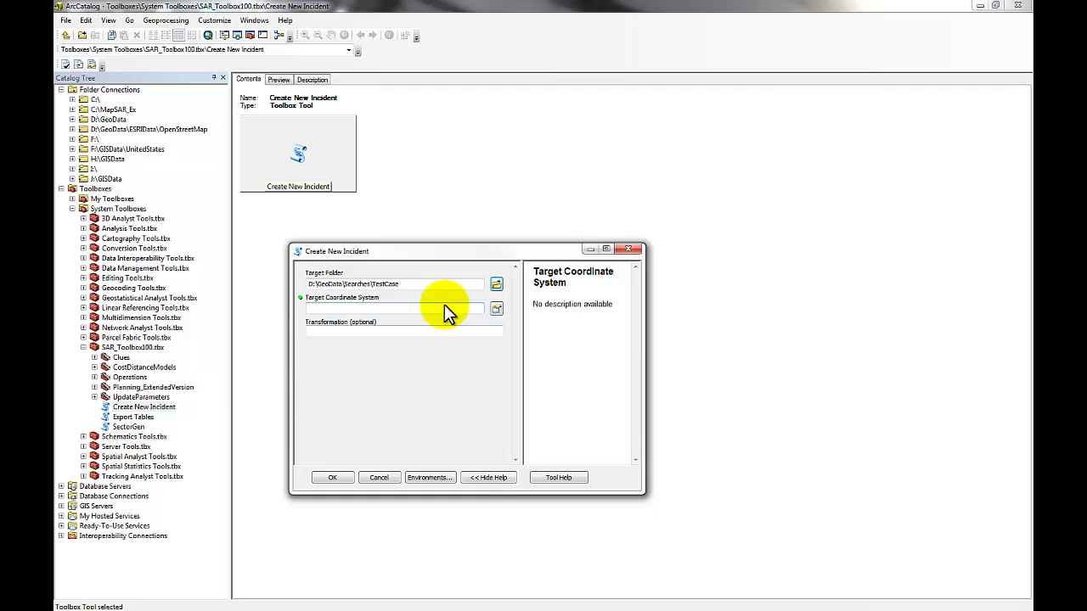
pyautogui.click(496, 309)
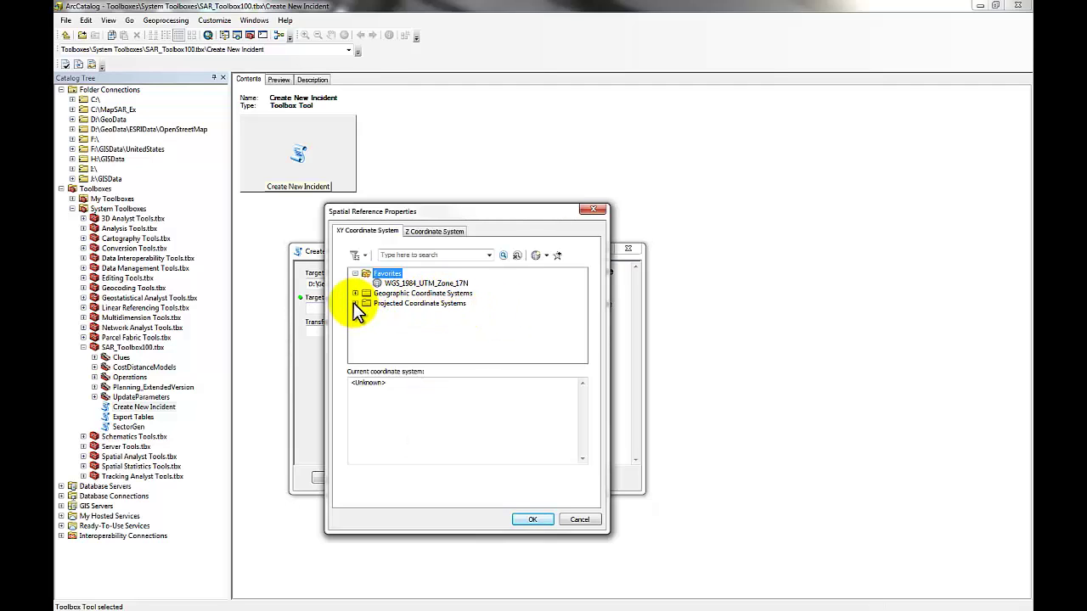
# Choose Projected > National Grids > Austria > Austria (Ferro) Central Zone as the coordinate system
pyautogui.moveTo(393, 219); pyautogui.dragTo(743, 160)
pyautogui.click(706, 243)
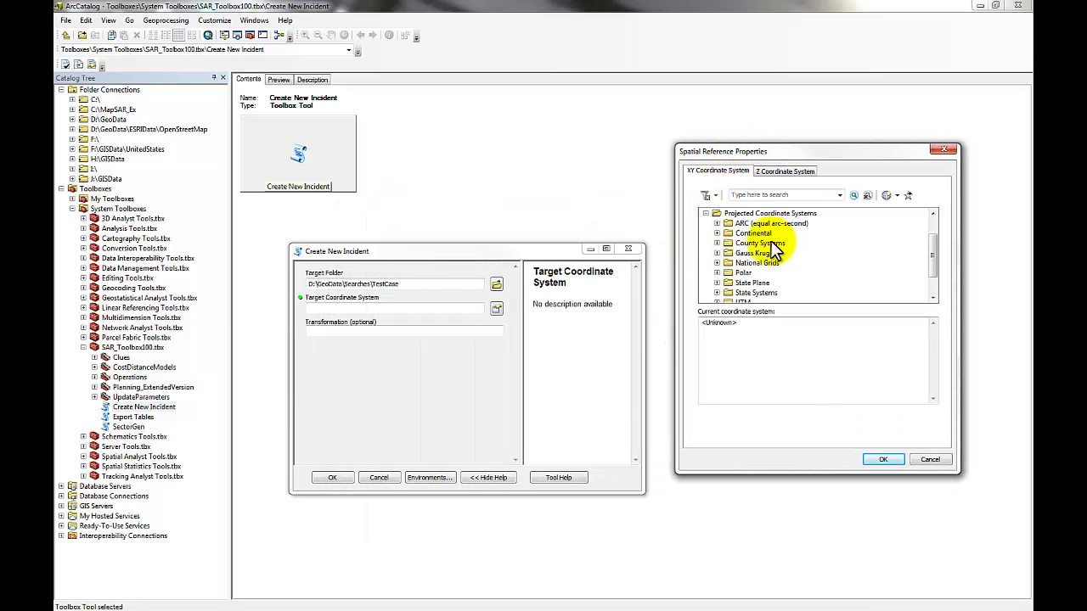
pyautogui.click(715, 263)
pyautogui.click(727, 263)
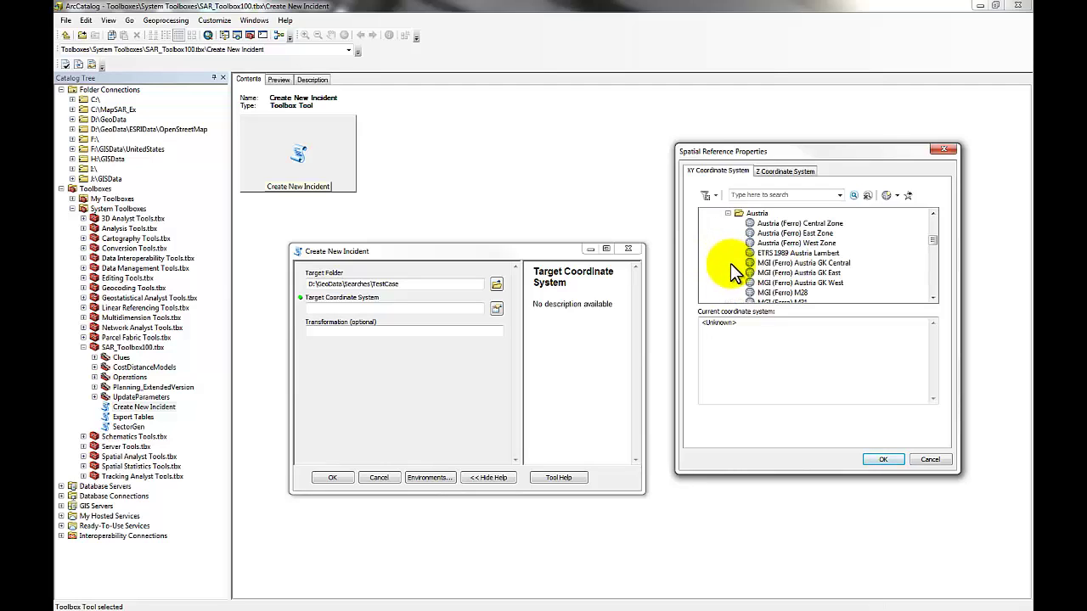
pyautogui.click(789, 223)
pyautogui.click(885, 459)
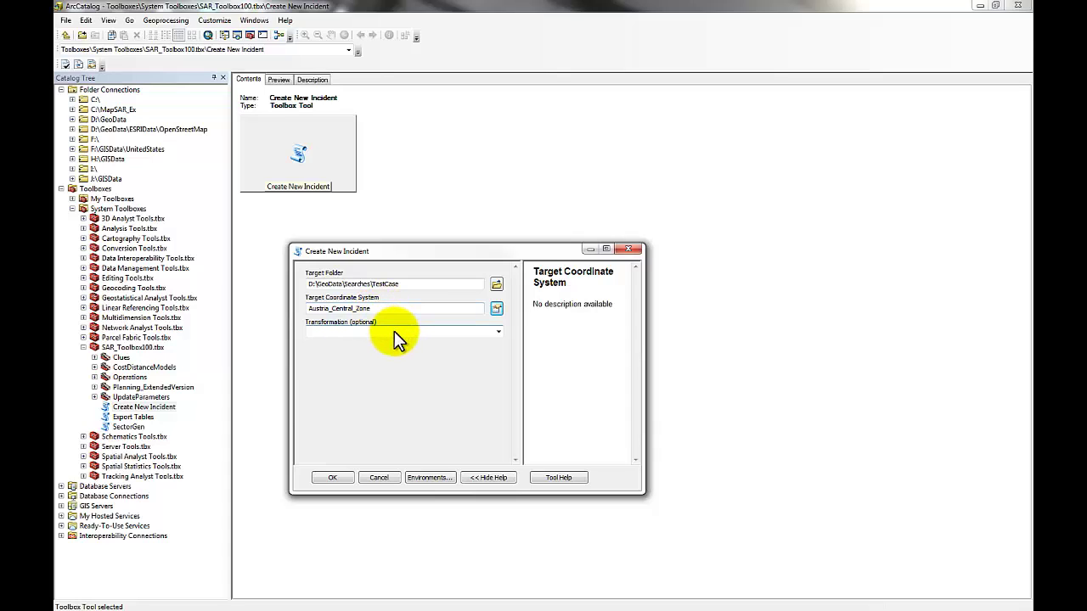
# Set the transformation to MGI_Ferro_To_WGS_1984 and reopen the coordinate system choices
pyautogui.click(497, 333)
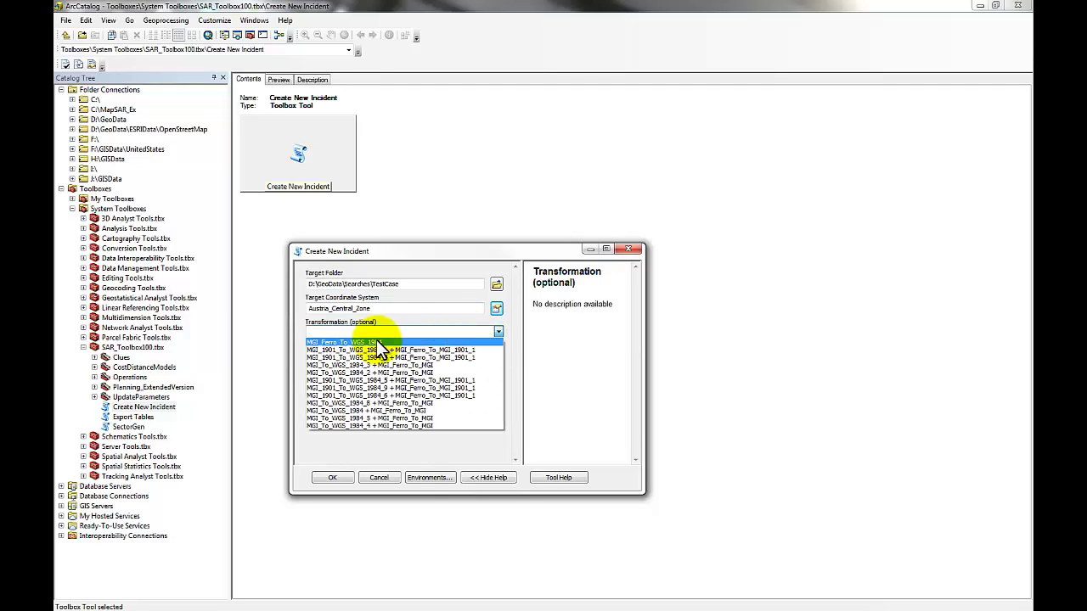
pyautogui.click(378, 342)
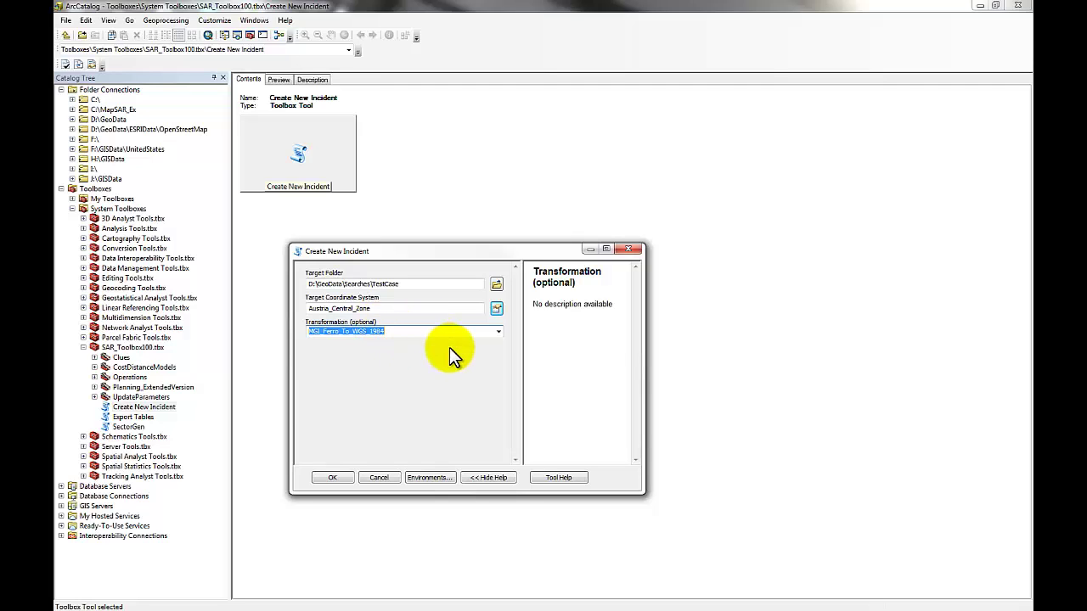
pyautogui.click(496, 309)
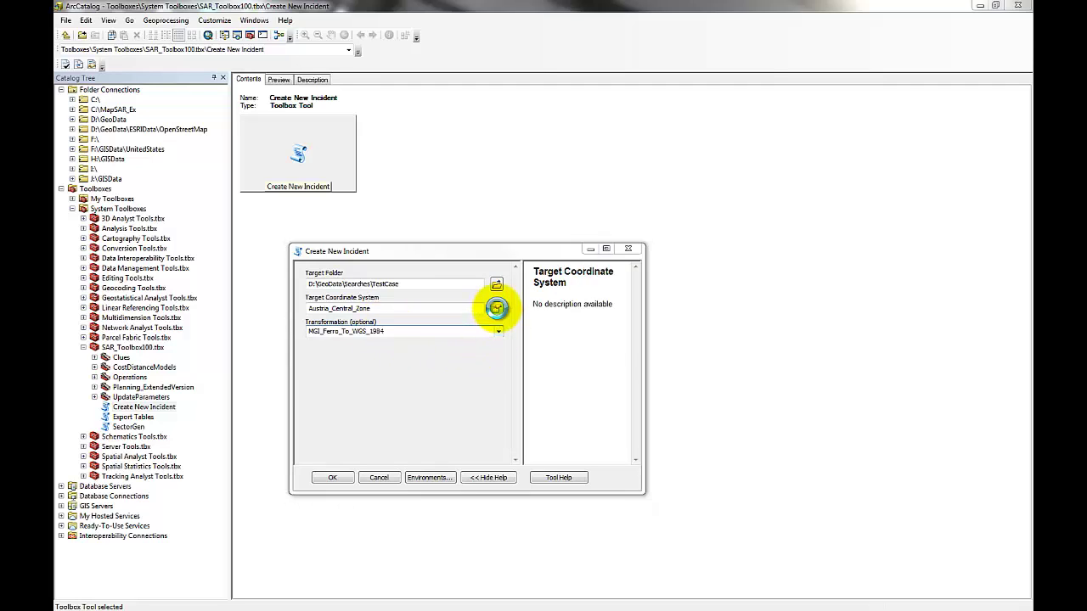
# Set the target coordinate system to WGS_1984_UTM_Zone_17N from Favorites and run Create New Incident
pyautogui.moveTo(584, 300); pyautogui.dragTo(584, 273)
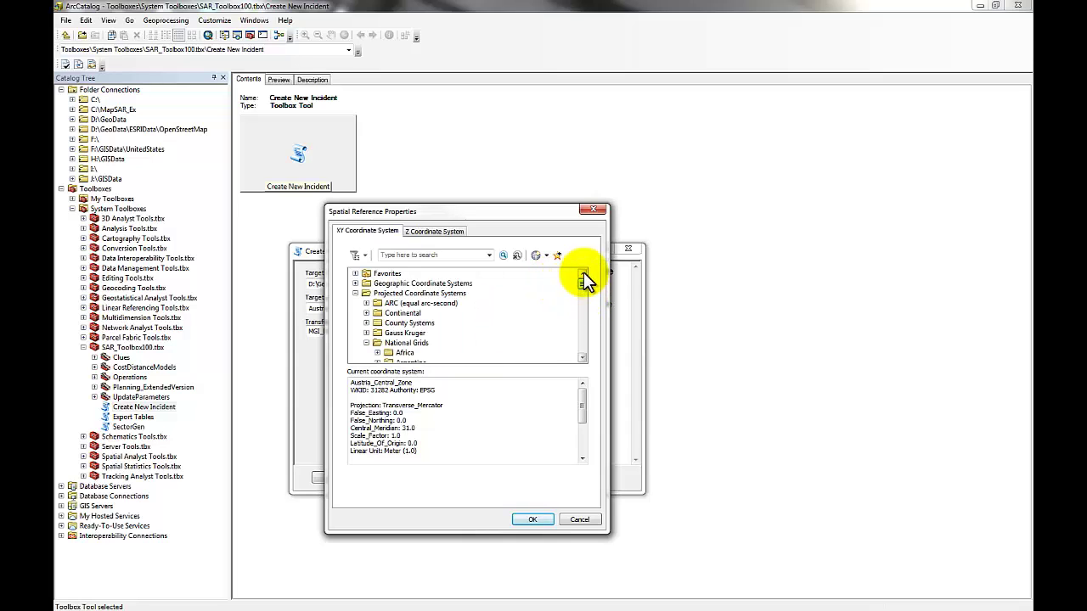
pyautogui.click(355, 273)
pyautogui.click(425, 283)
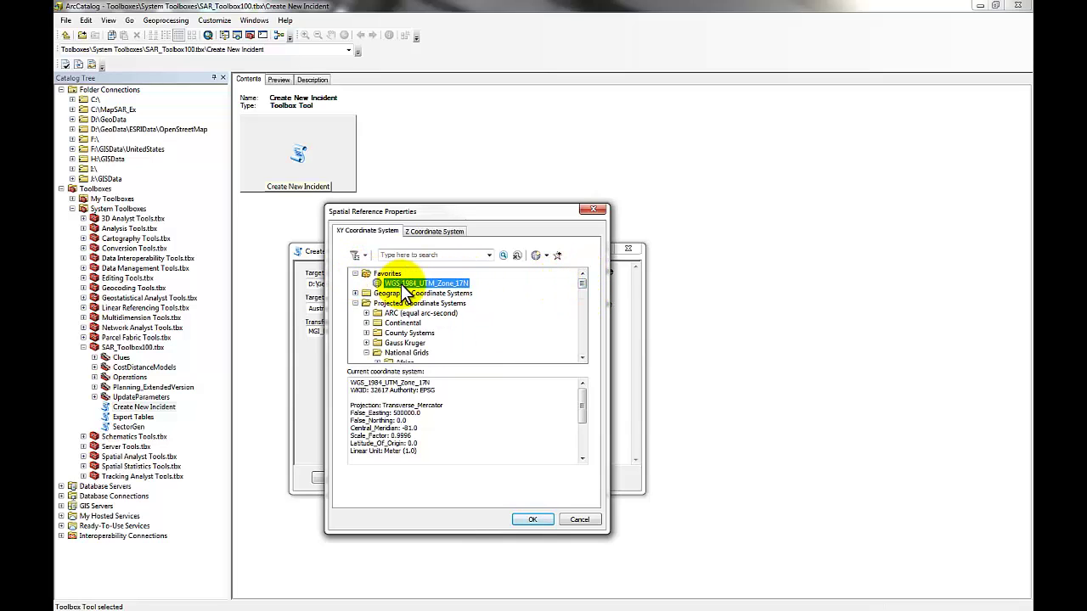
pyautogui.click(533, 518)
pyautogui.click(483, 332)
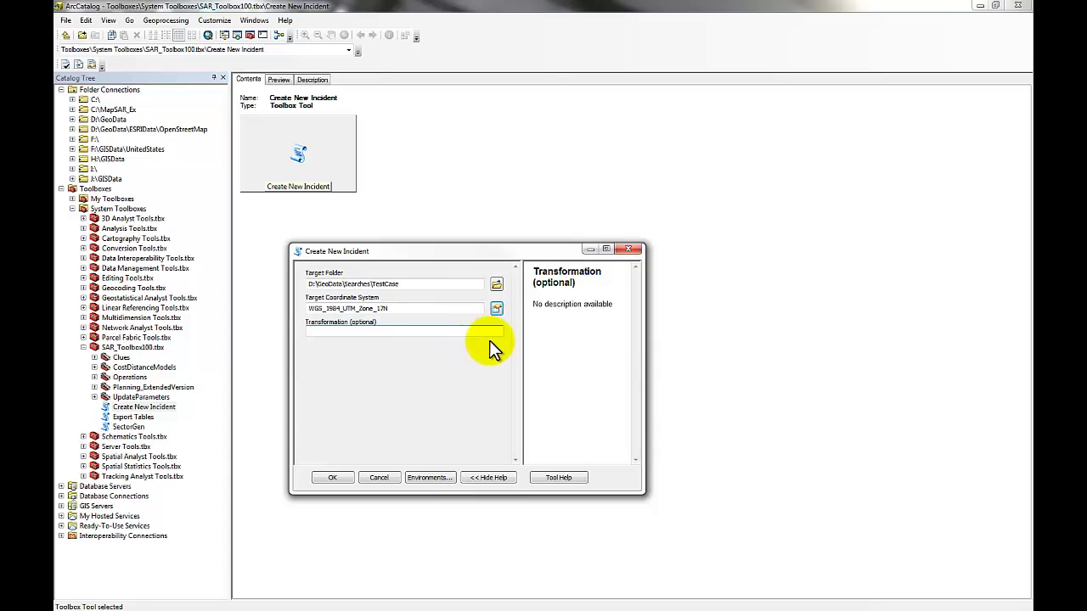
pyautogui.click(343, 478)
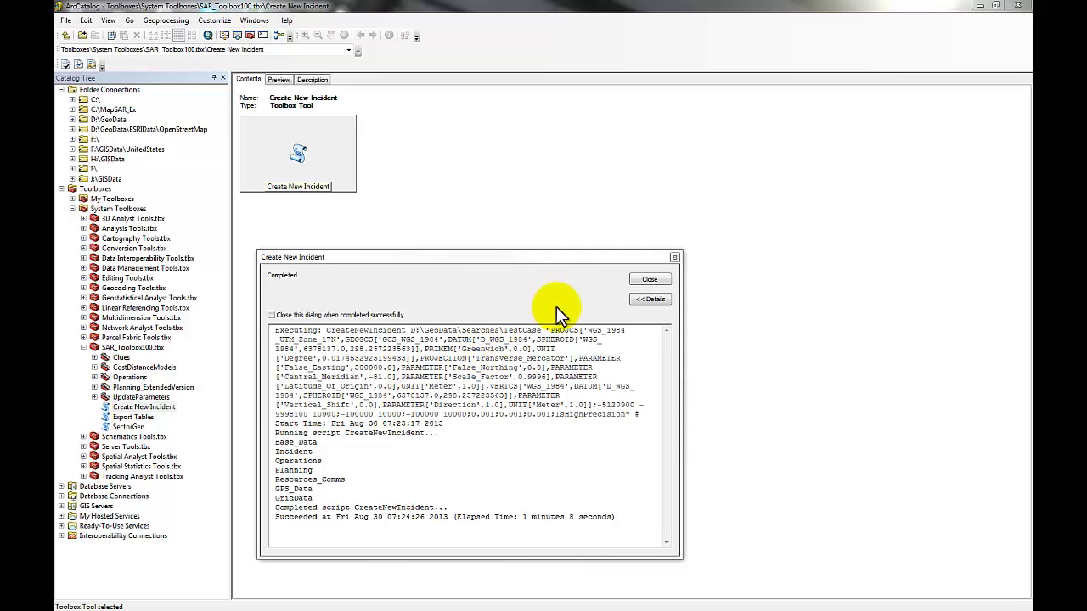
# Close the completed Create New Incident progress dialog once TestCase is built
pyautogui.click(649, 280)
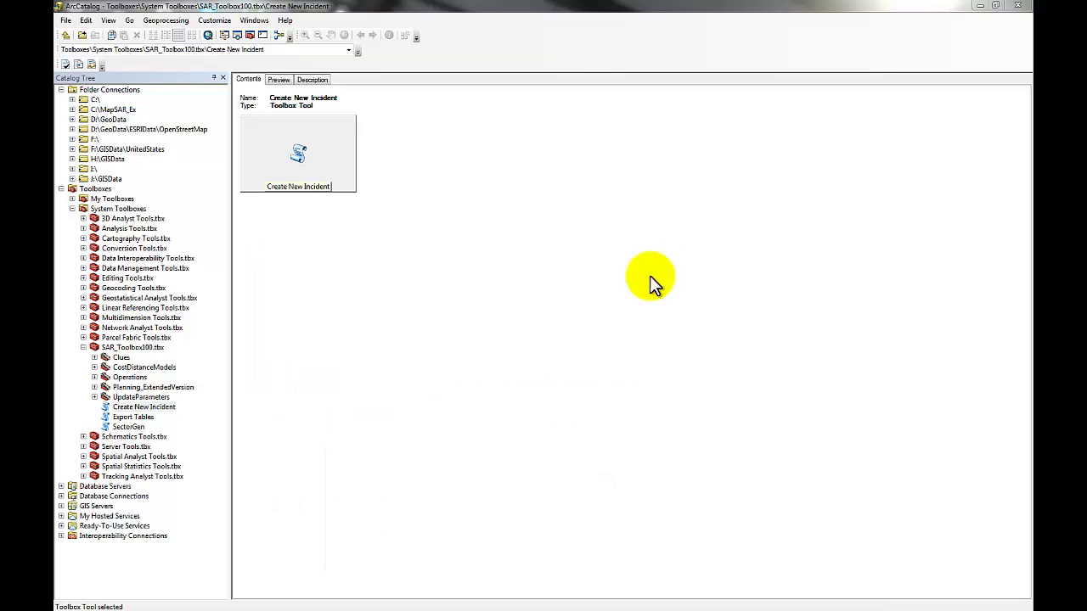
# Browse in Windows Explorer to the D: > GeoData > Searches > TestCase incident folder
pyautogui.press('super+e')
pyautogui.moveTo(602, 93); pyautogui.dragTo(468, 187)
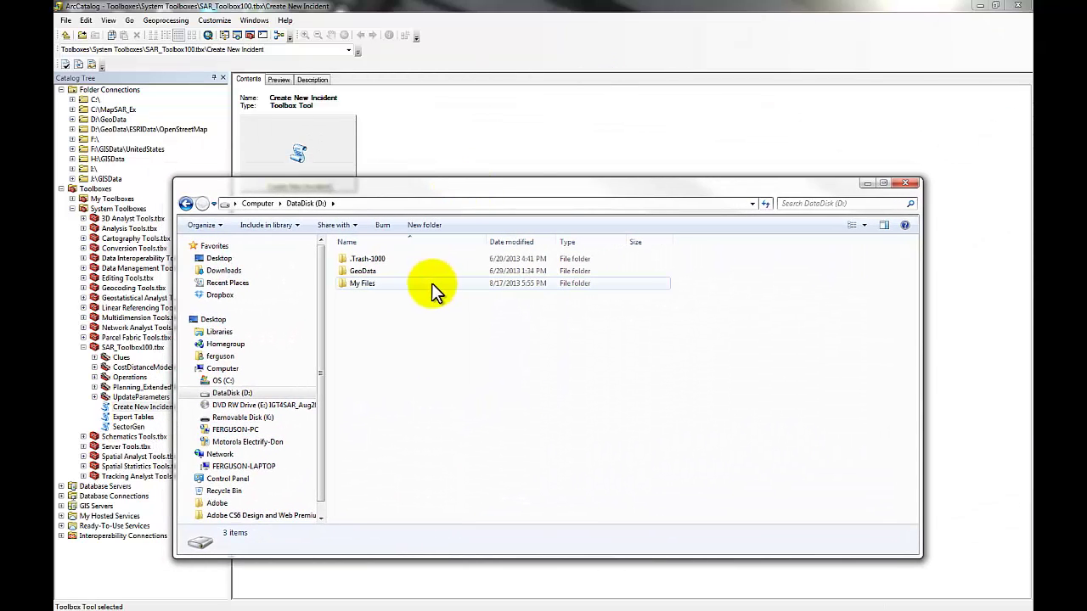
pyautogui.doubleClick(367, 272)
pyautogui.click(361, 307)
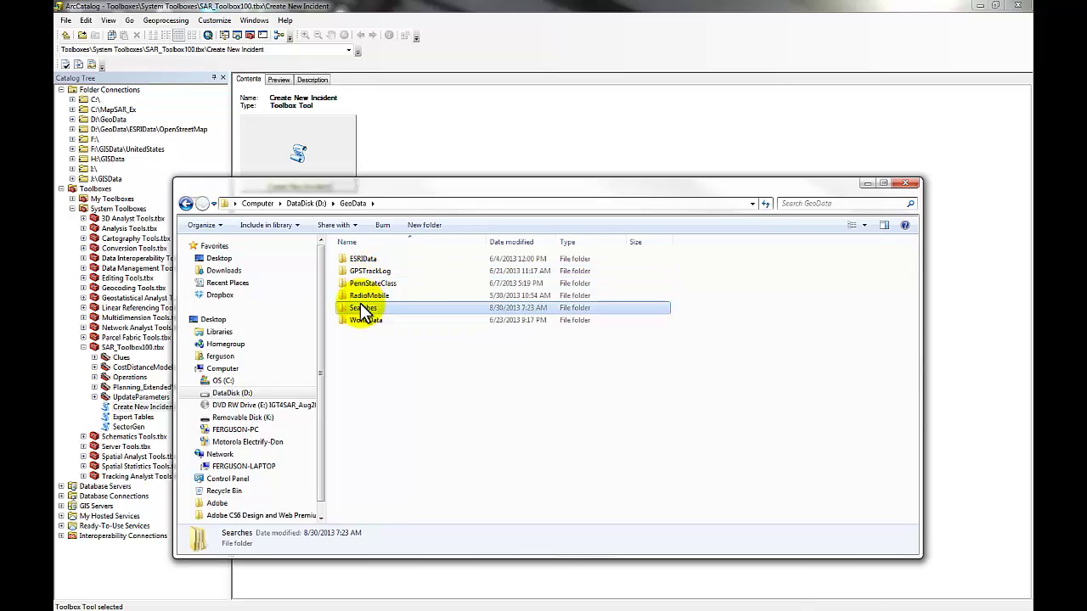
pyautogui.doubleClick(362, 308)
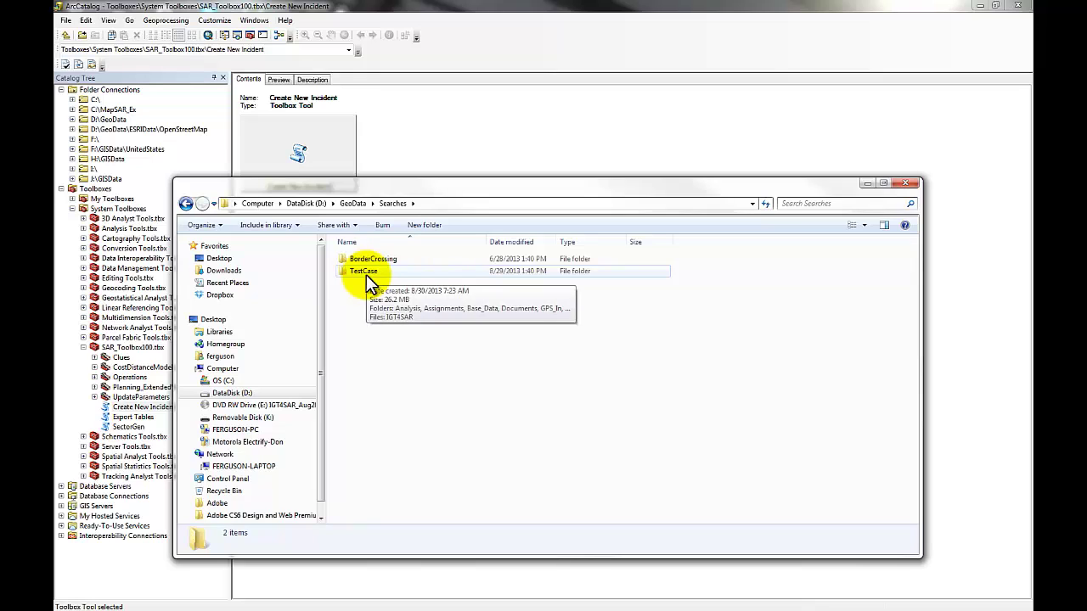
pyautogui.doubleClick(366, 274)
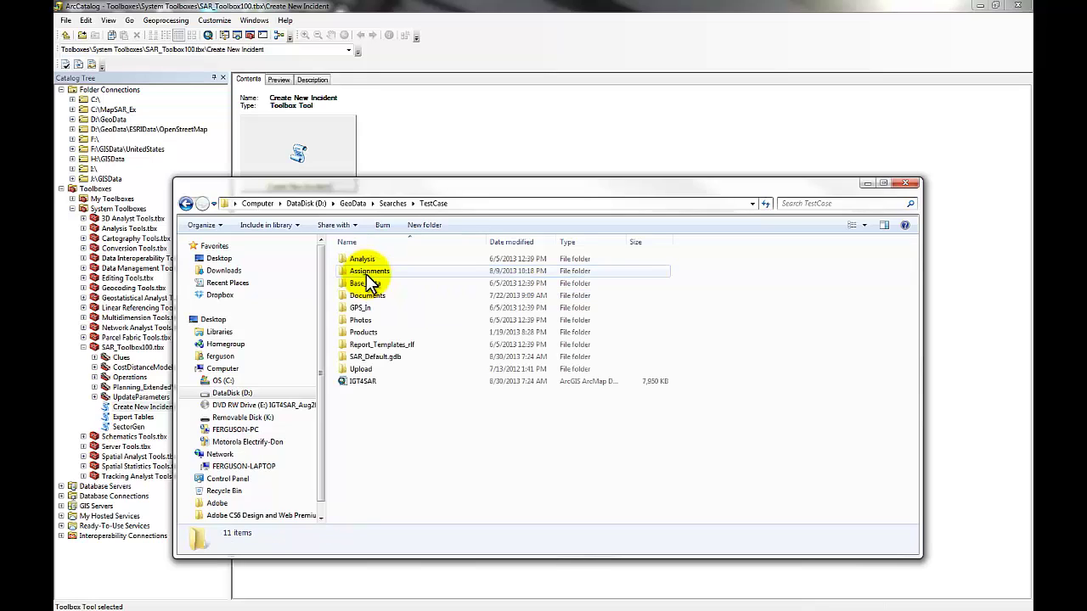
# Rename the IGT4SAR map document to WV20130830A
pyautogui.click(365, 381)
pyautogui.click(377, 381)
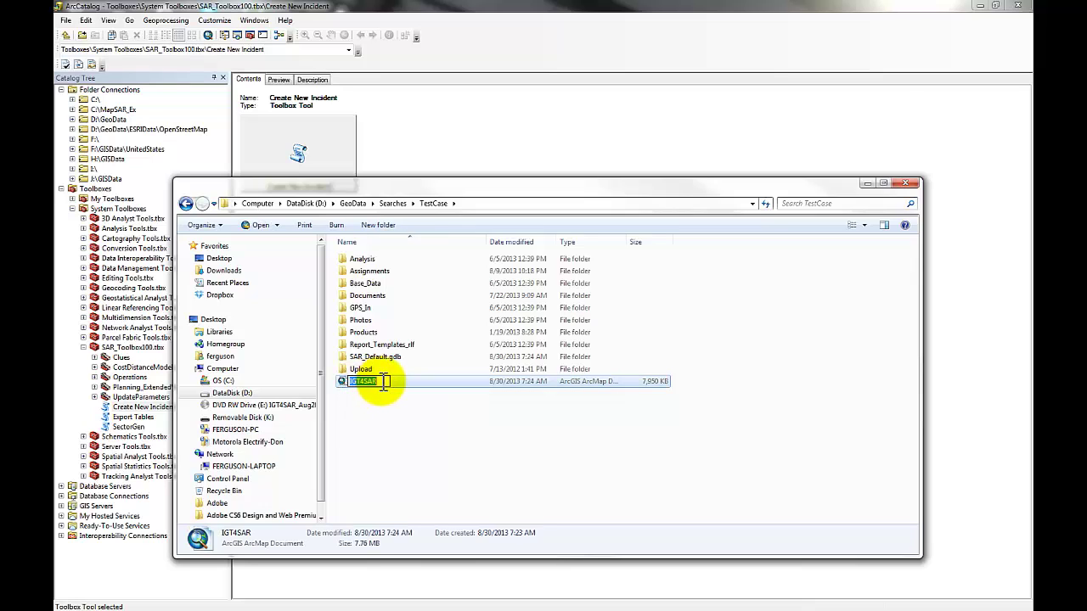
pyautogui.write('TestCase')
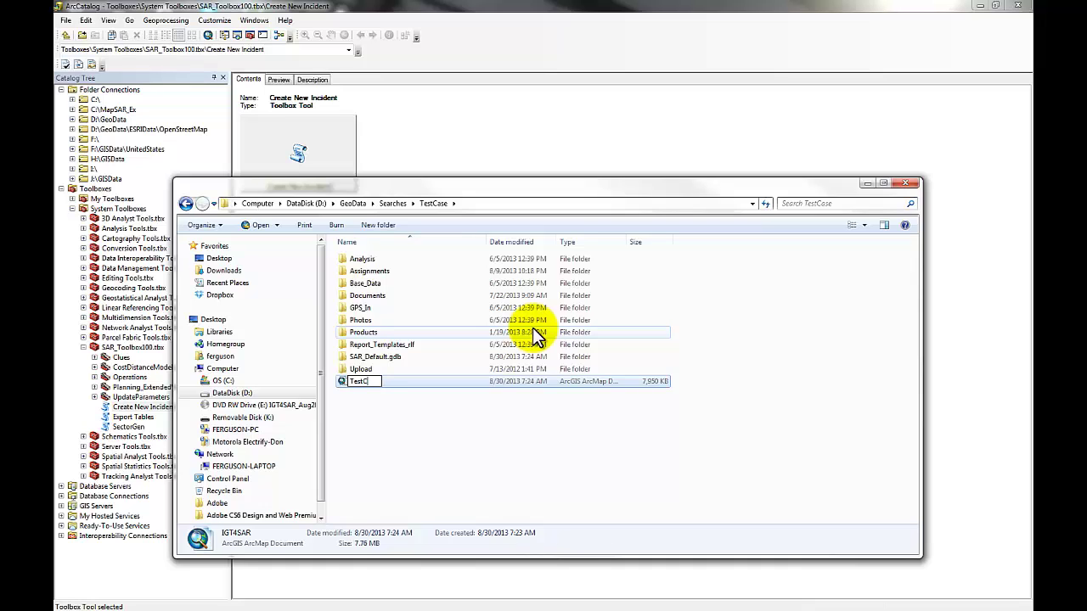
pyautogui.press('BackSpace')
pyautogui.press('BackSpace')
pyautogui.press('BackSpace')
pyautogui.press('BackSpace')
pyautogui.press('BackSpace')
pyautogui.press('BackSpace')
pyautogui.press('BackSpace')
pyautogui.press('BackSpace')
pyautogui.write('WV20130830A')
pyautogui.press('Return')
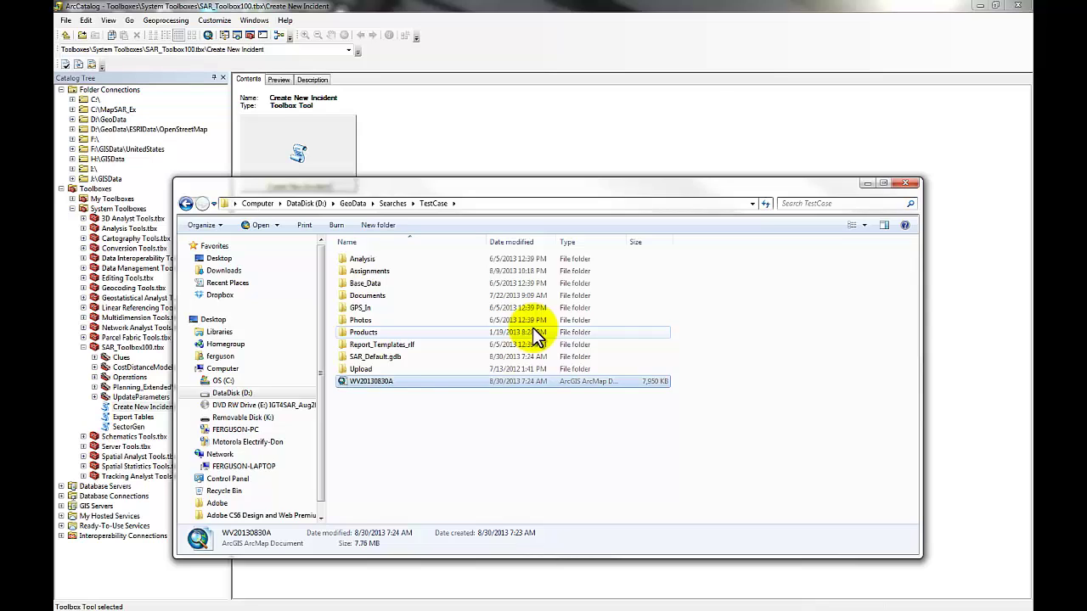
# Open WV20130830A in ArcMap and zoom to the 14 Base_Data_Group layer's grid extent
pyautogui.doubleClick(374, 382)
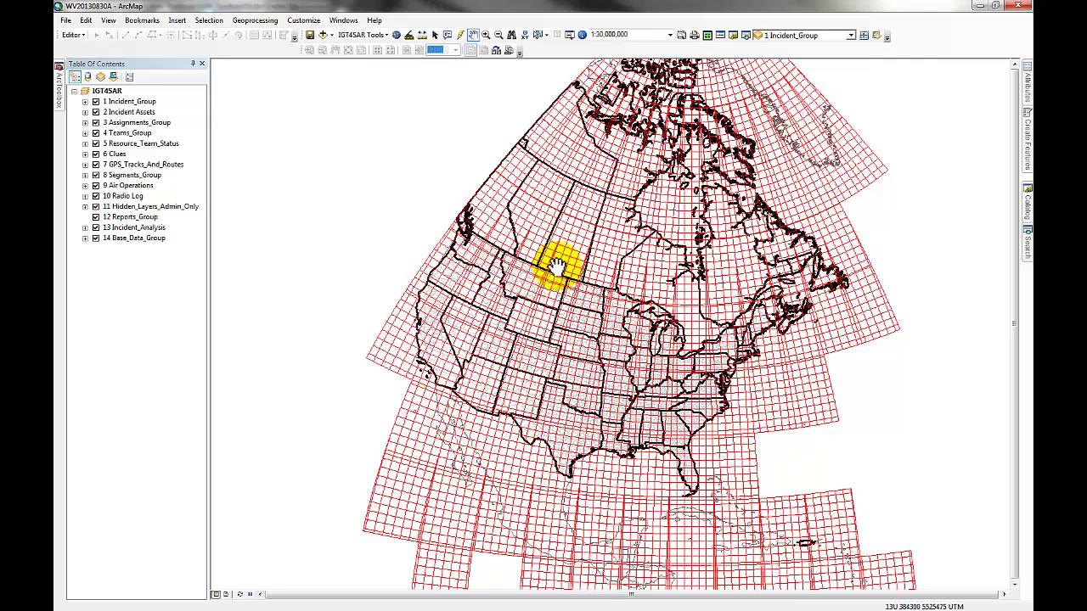
pyautogui.rightClick(137, 239)
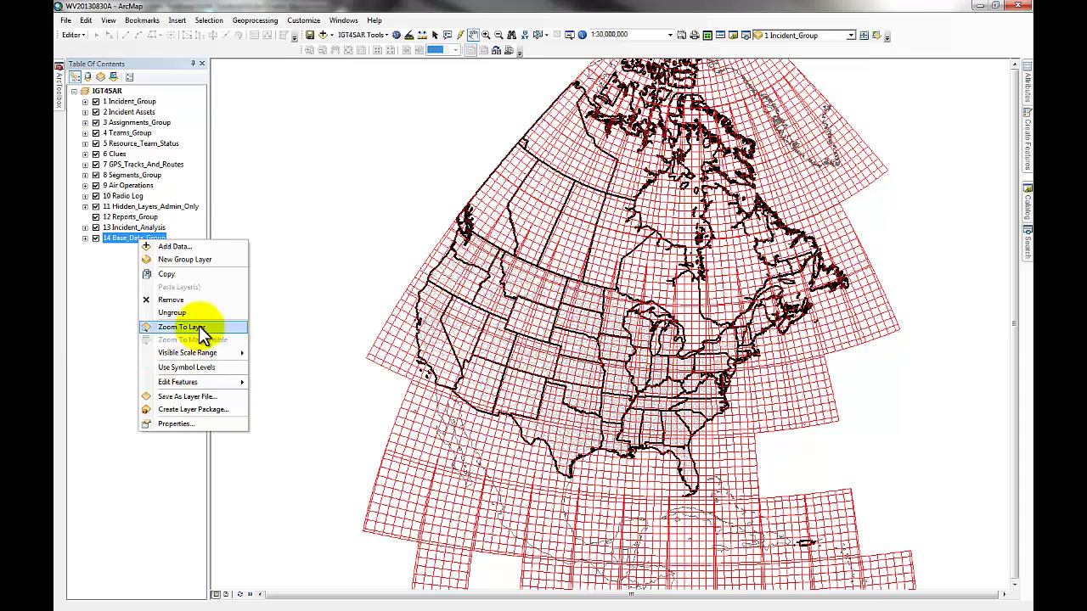
pyautogui.click(200, 330)
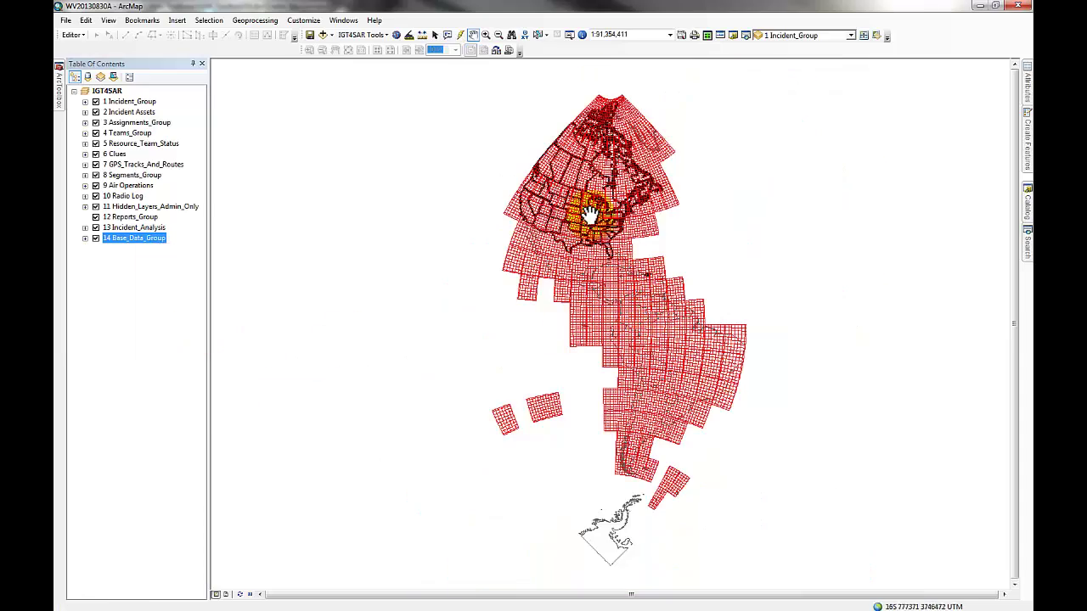
pyautogui.scroll(5, 594, 216)
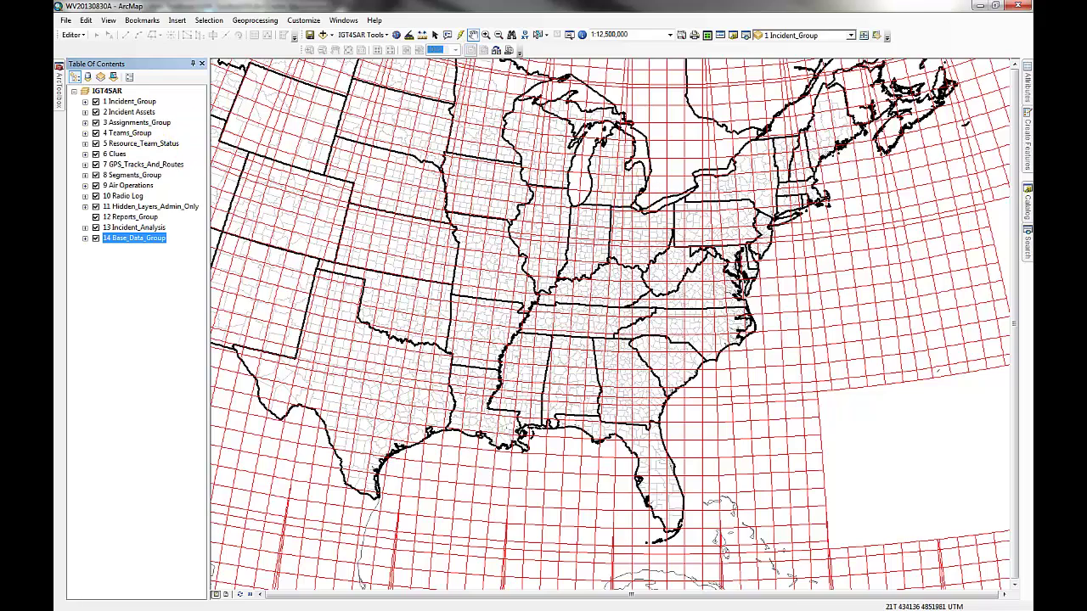
pyautogui.scroll(-1, 610, 325)
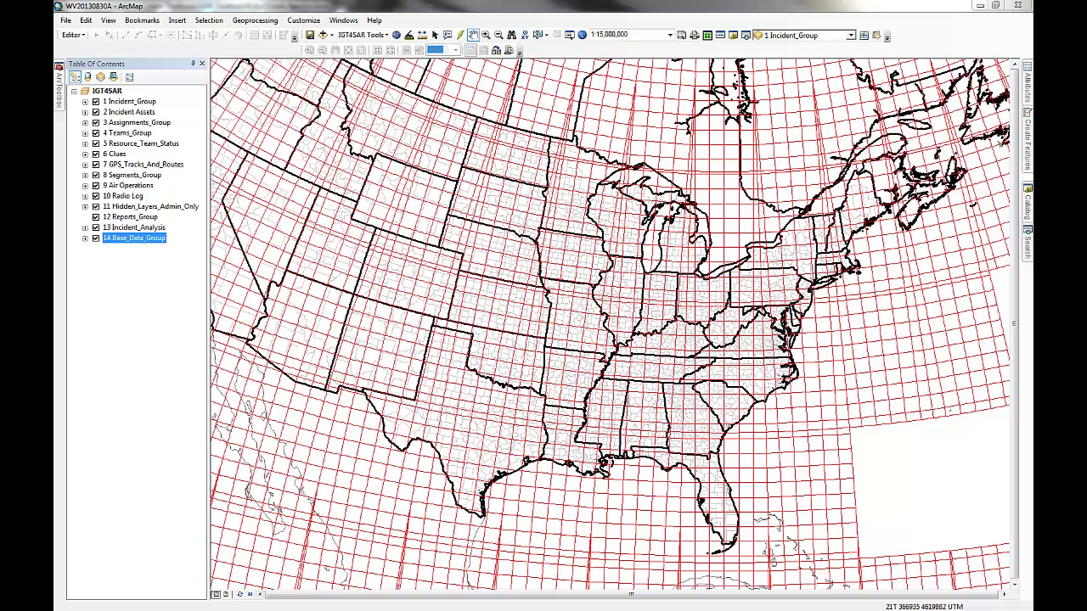